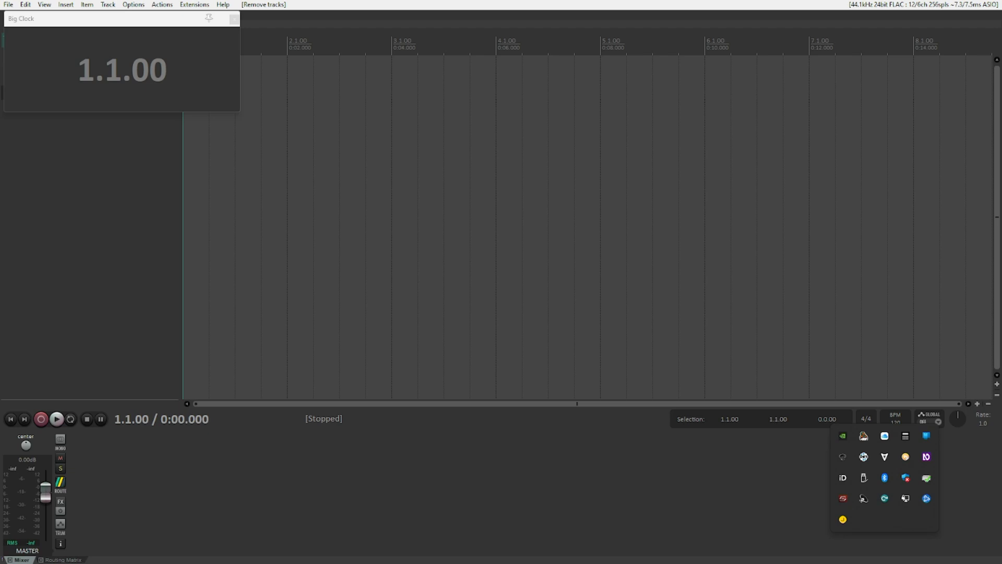
Start inserting a virtual instrument on a new track, filter the plug-ins by "surge" and select CLAPi: Surge XT.
{"action": "key", "text": "alt+i"}
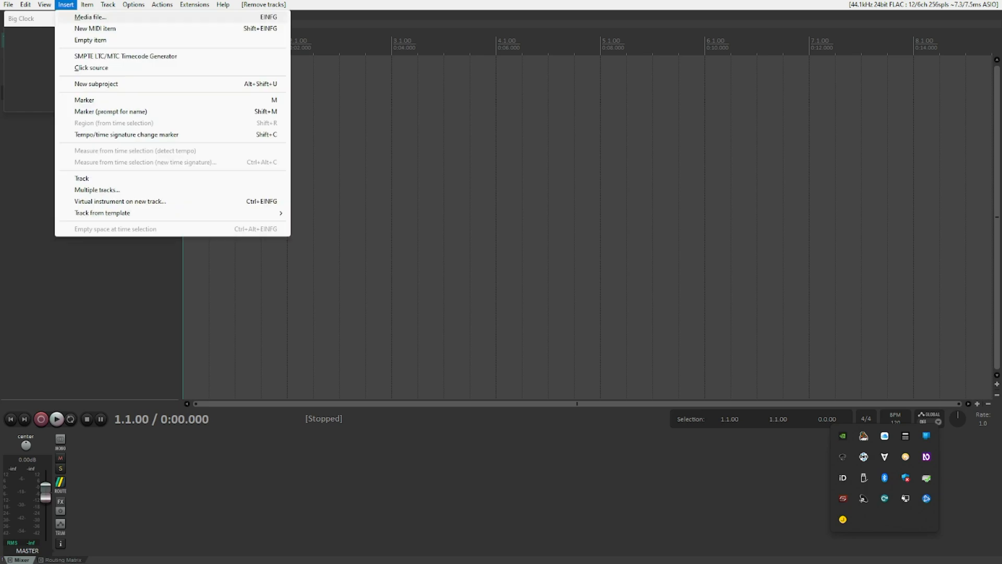
{"action": "key", "text": "Up"}
{"action": "key", "text": "Up"}
{"action": "key", "text": "Up"}
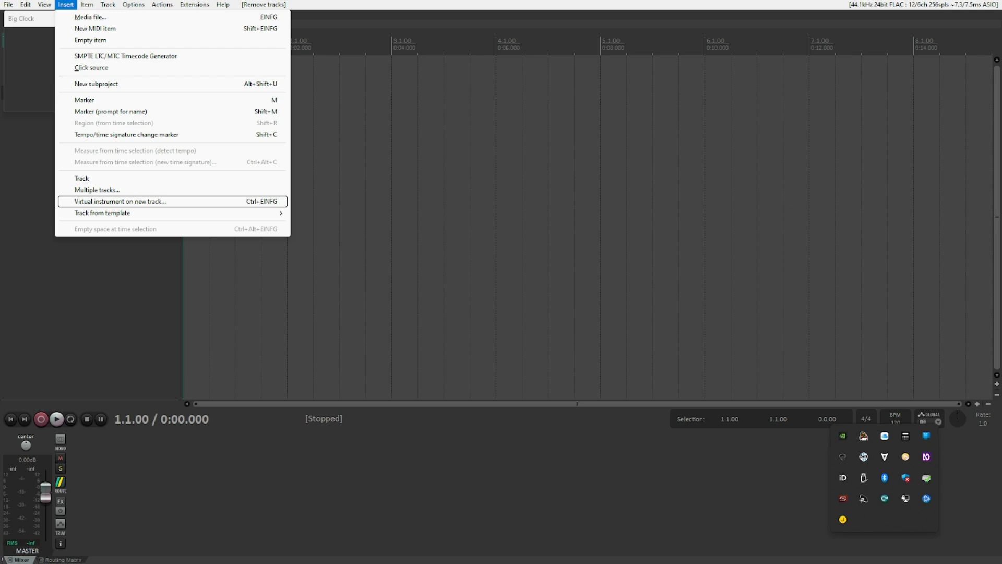
{"action": "key", "text": "Return"}
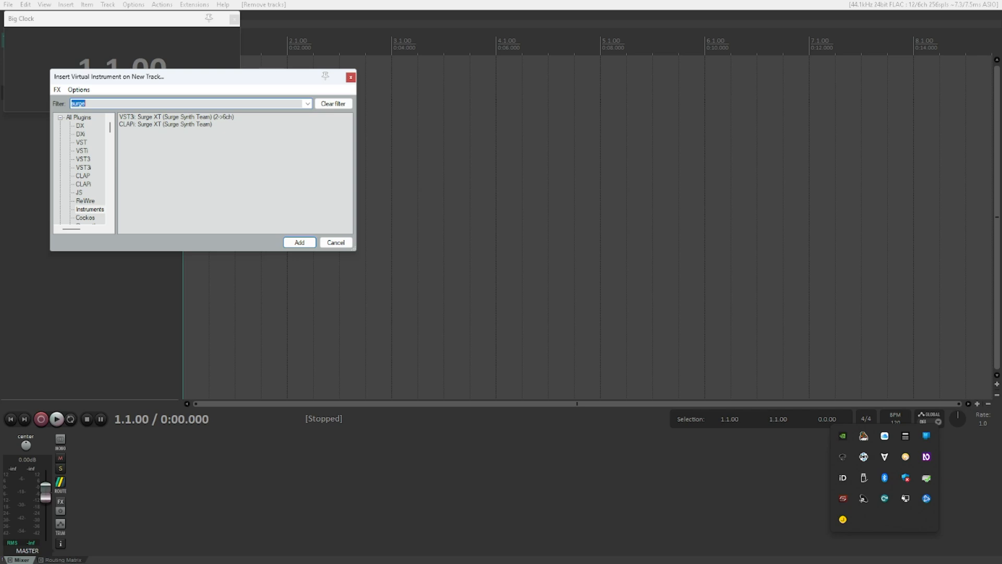
{"action": "type", "text": "su"}
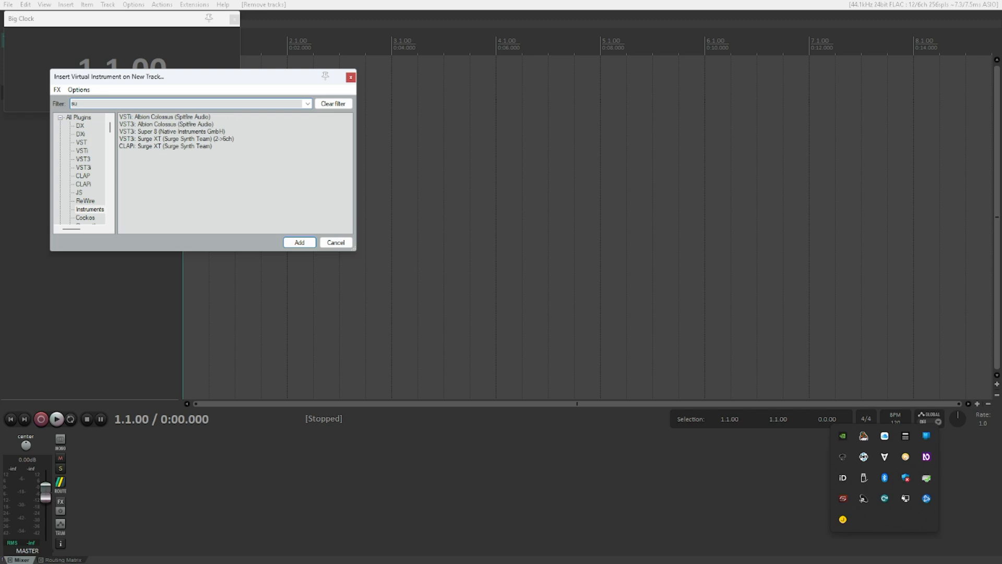
{"action": "type", "text": "rge"}
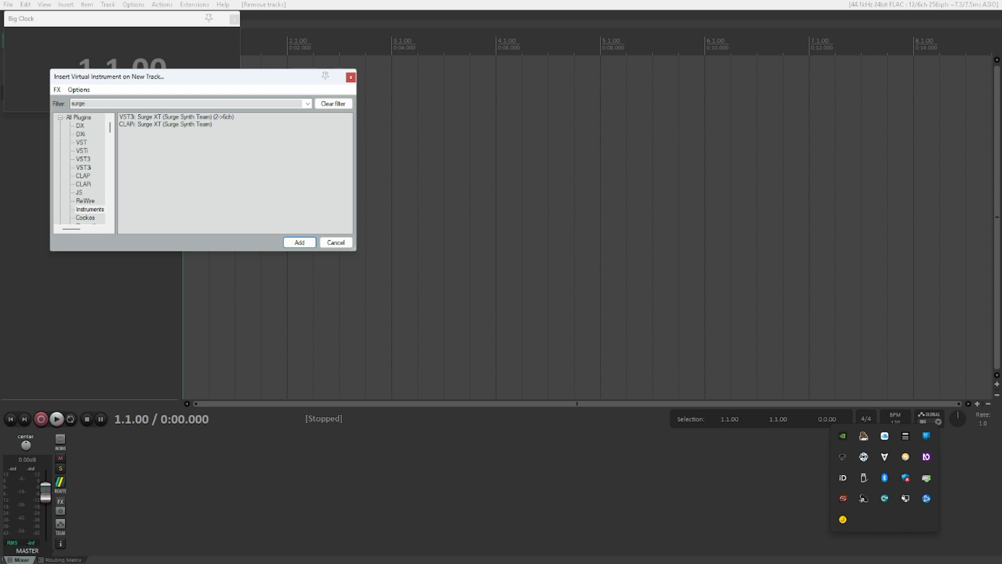
{"action": "left_click", "coordinate": [166, 124]}
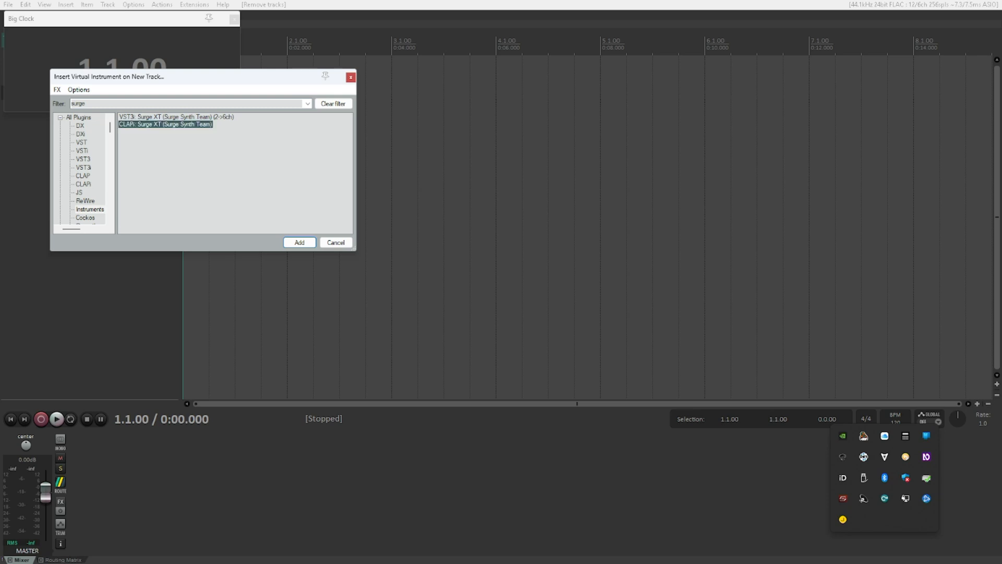
{"action": "left_click", "coordinate": [176, 117]}
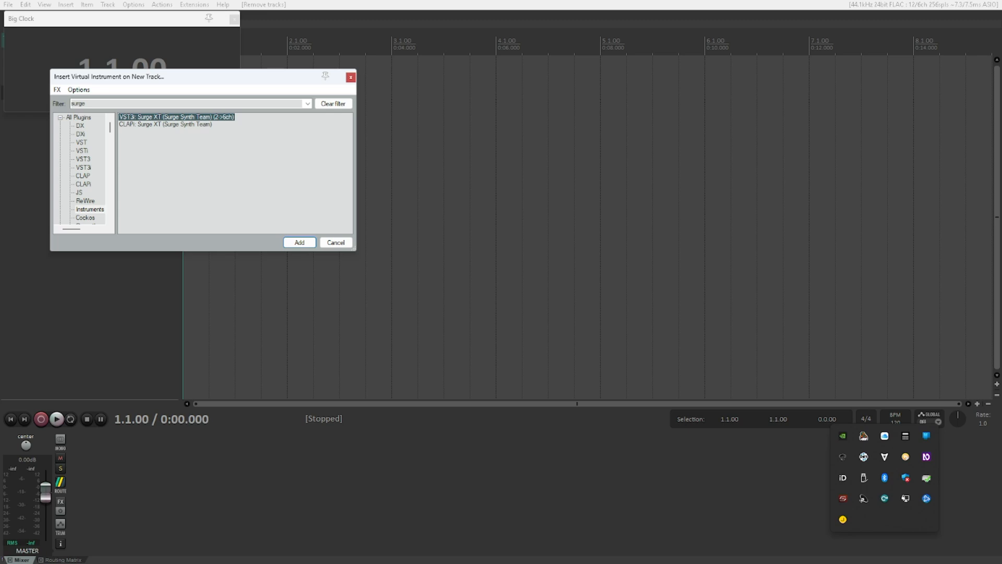
{"action": "left_click", "coordinate": [166, 124]}
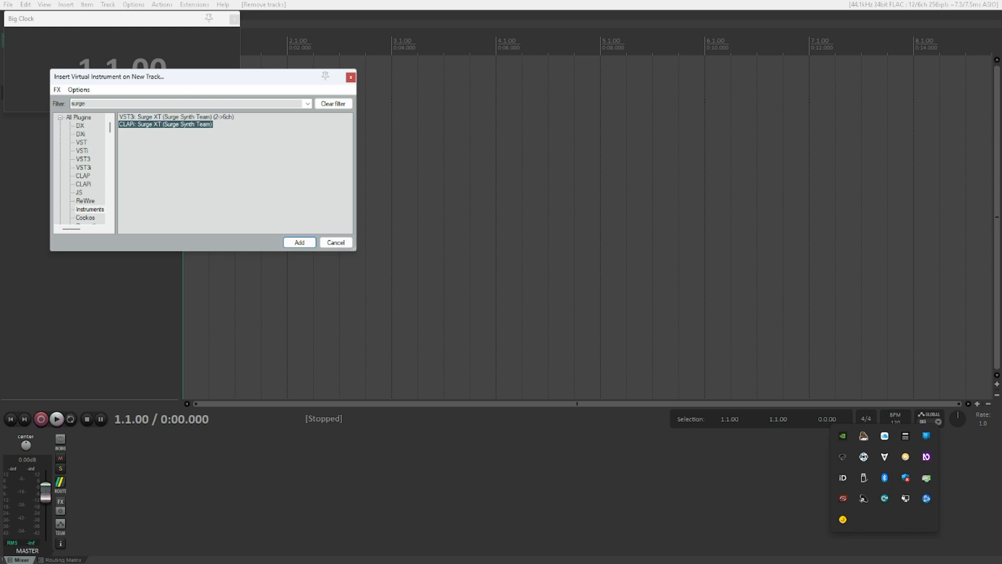
Review the default settings for new instances of the CLAPi Surge XT plug-in, including sending all keyboard input to it.
{"action": "right_click", "coordinate": [179, 125]}
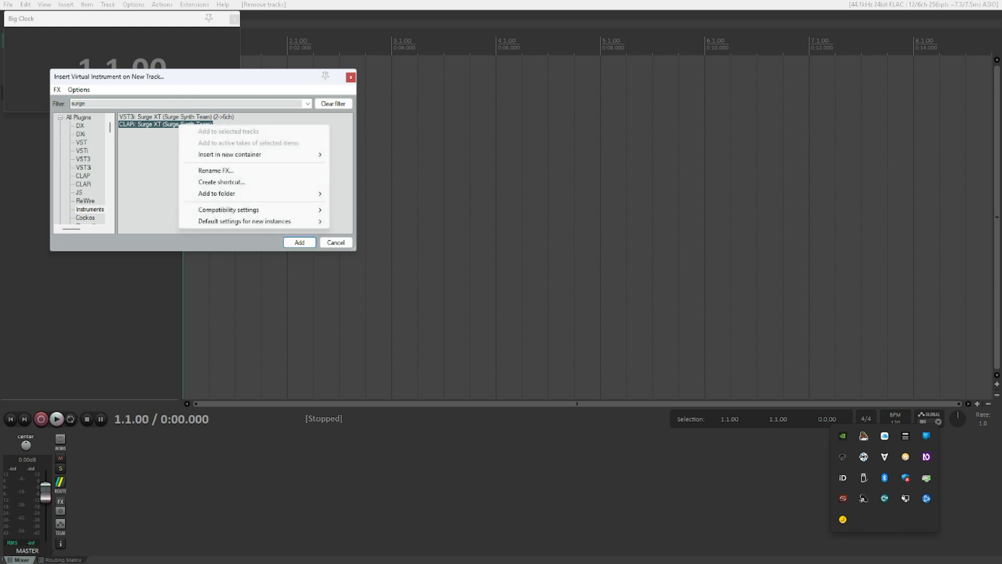
{"action": "key", "text": "Up"}
{"action": "key", "text": "Right"}
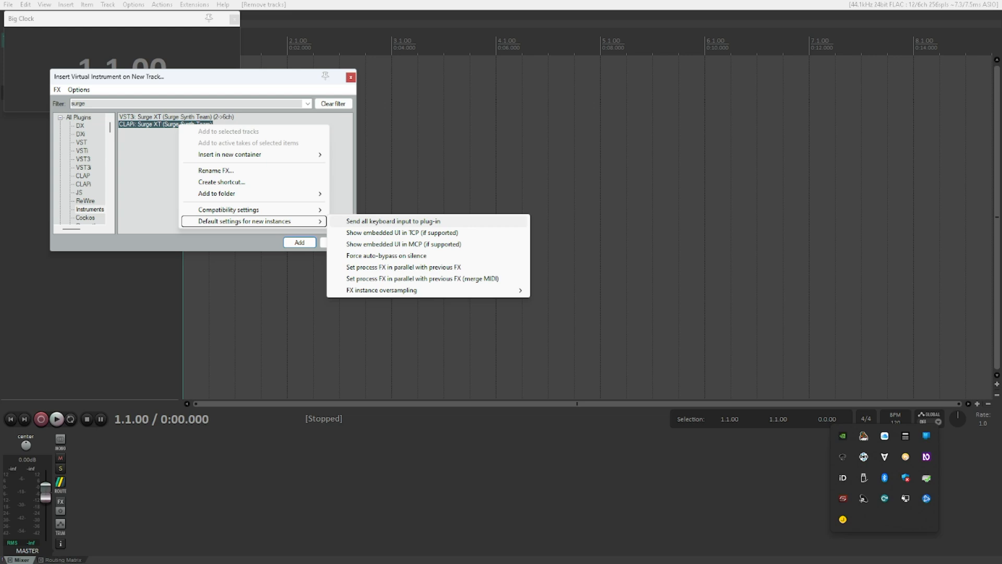
{"action": "key", "text": "Escape"}
{"action": "key", "text": "Escape"}
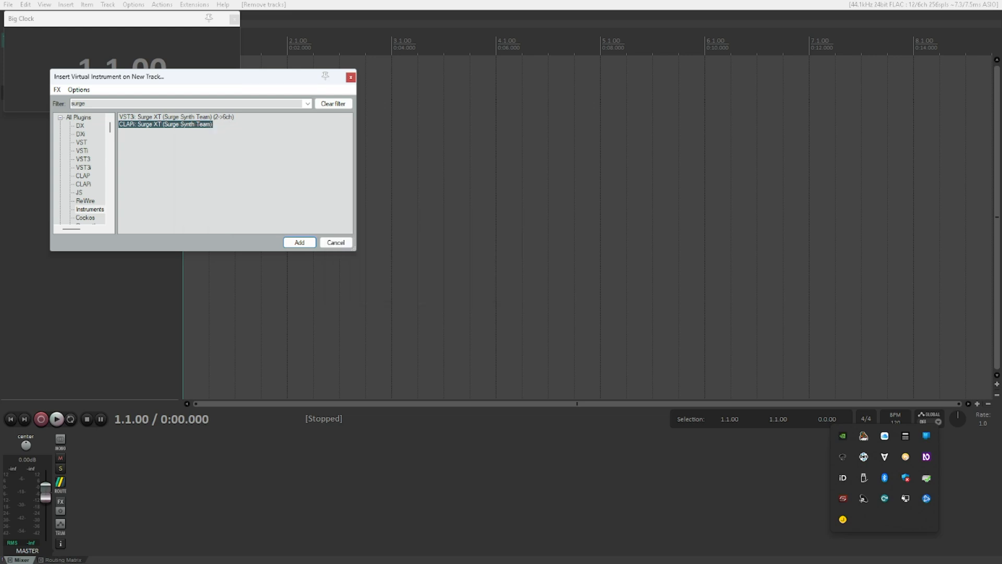
Add the selected Surge XT instrument on a new track and decline building the extra output tracks.
{"action": "key", "text": "Return"}
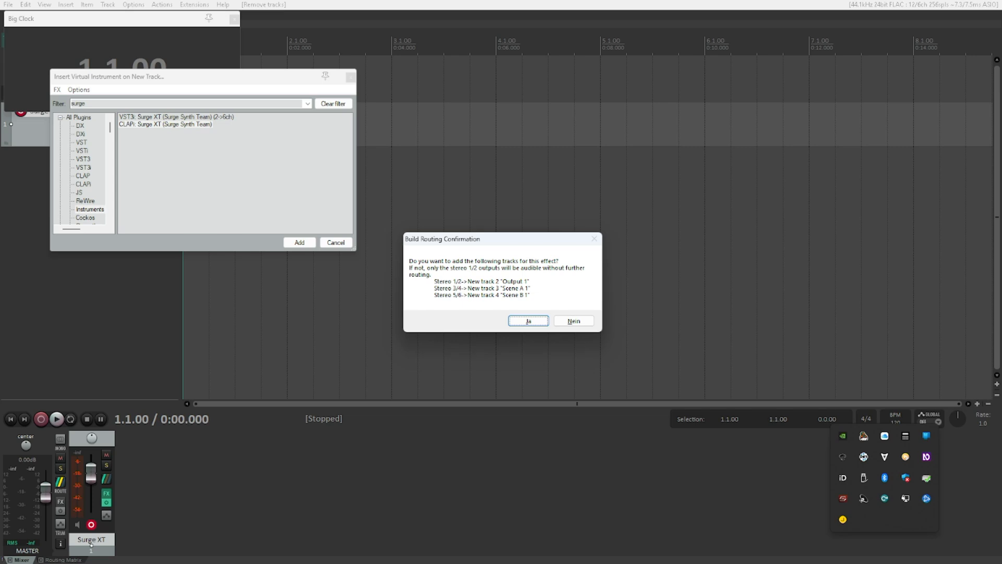
{"action": "key", "text": "Tab"}
{"action": "key", "text": "Return"}
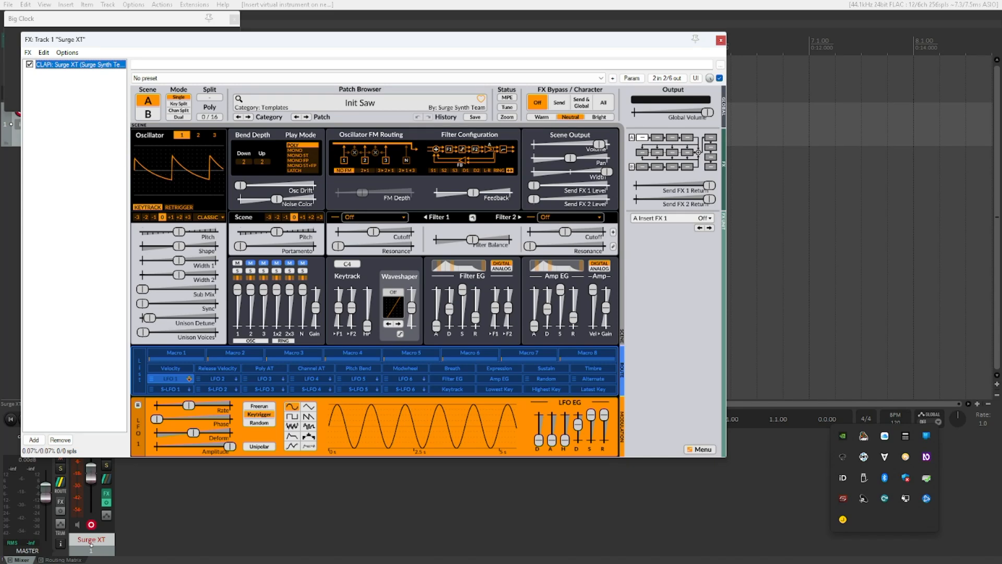
Check the "Send all keyboard input to plug-in" option for the Surge XT instance on track 1.
{"action": "key", "text": "Menu"}
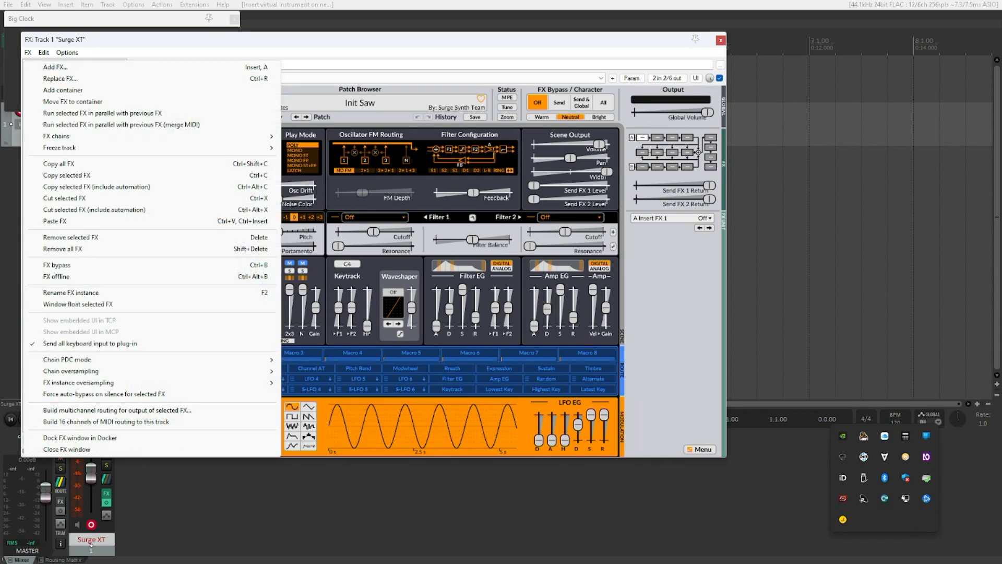
{"action": "key", "text": "Up"}
{"action": "key", "text": "Up"}
{"action": "key", "text": "Up"}
{"action": "key", "text": "Up"}
{"action": "key", "text": "Up"}
{"action": "key", "text": "Up"}
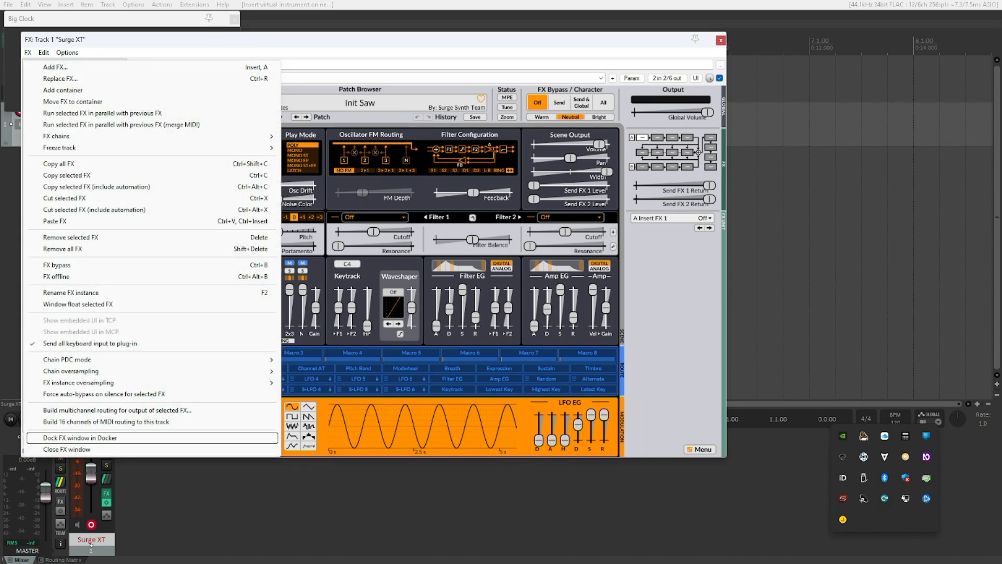
{"action": "key", "text": "Up"}
{"action": "key", "text": "Up"}
{"action": "key", "text": "Up"}
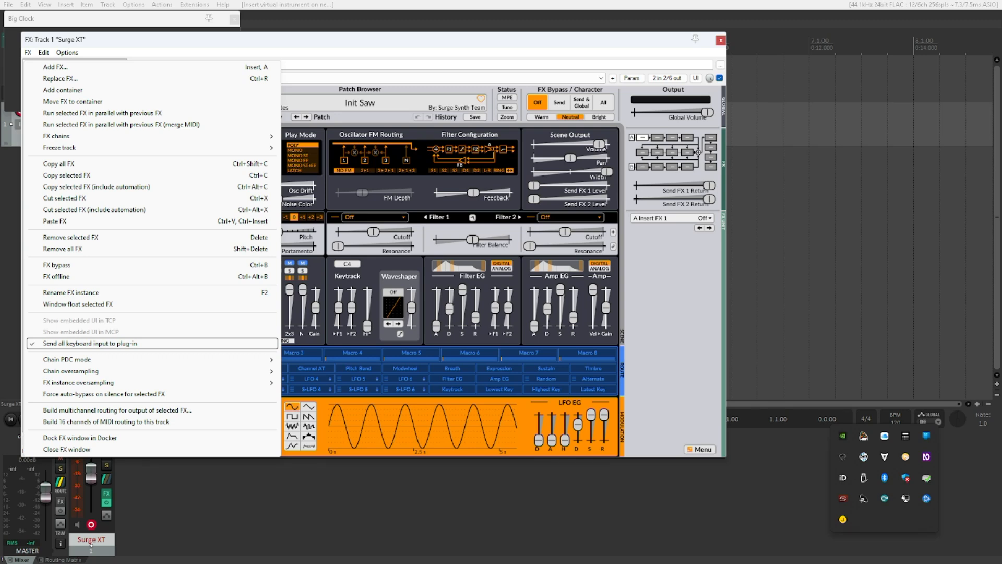
{"action": "key", "text": "Escape"}
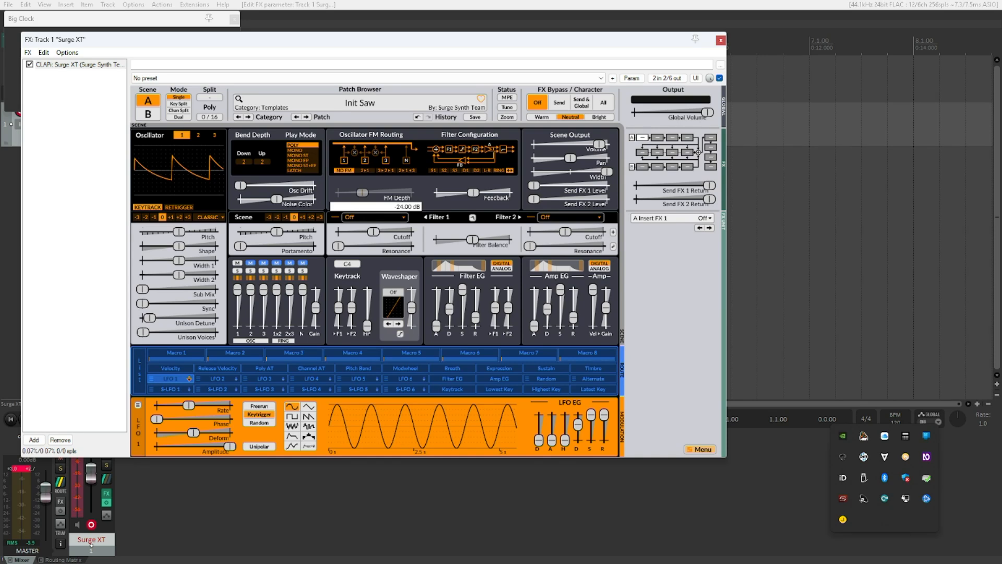
Review Surge XT's accessibility settings and apply all recommended accessibility options.
{"action": "key", "text": "Return"}
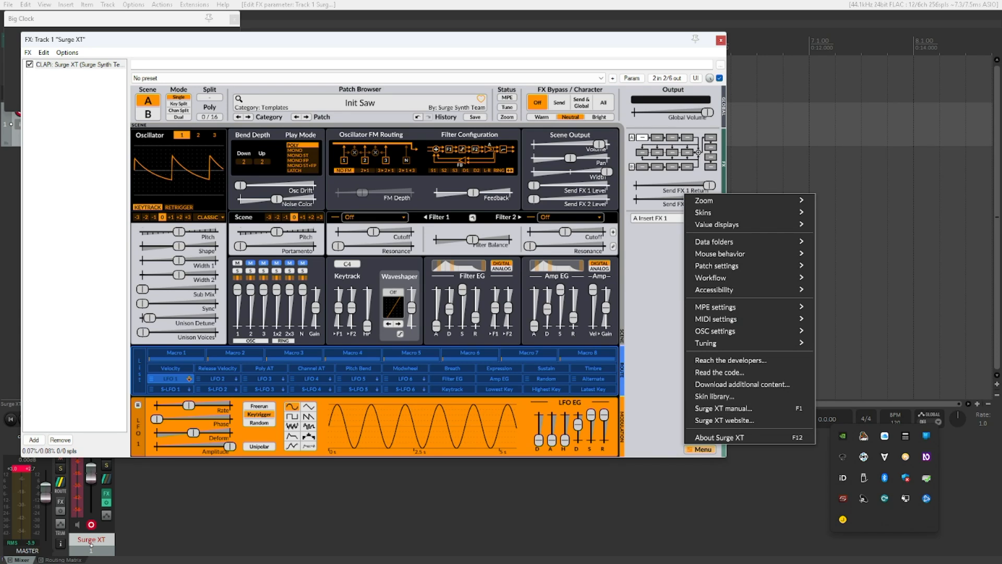
{"action": "key", "text": "Up"}
{"action": "key", "text": "Up"}
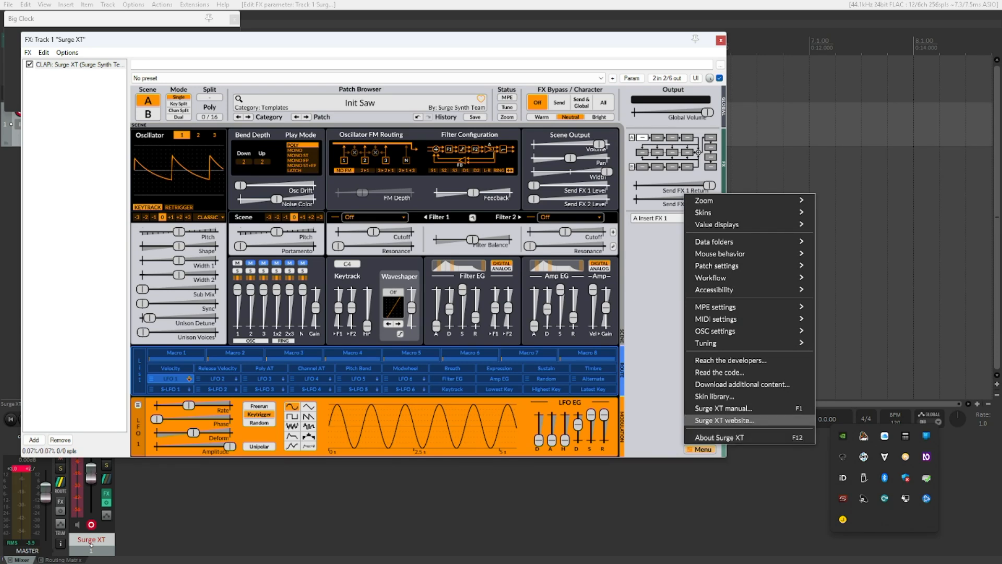
{"action": "key", "text": "Up"}
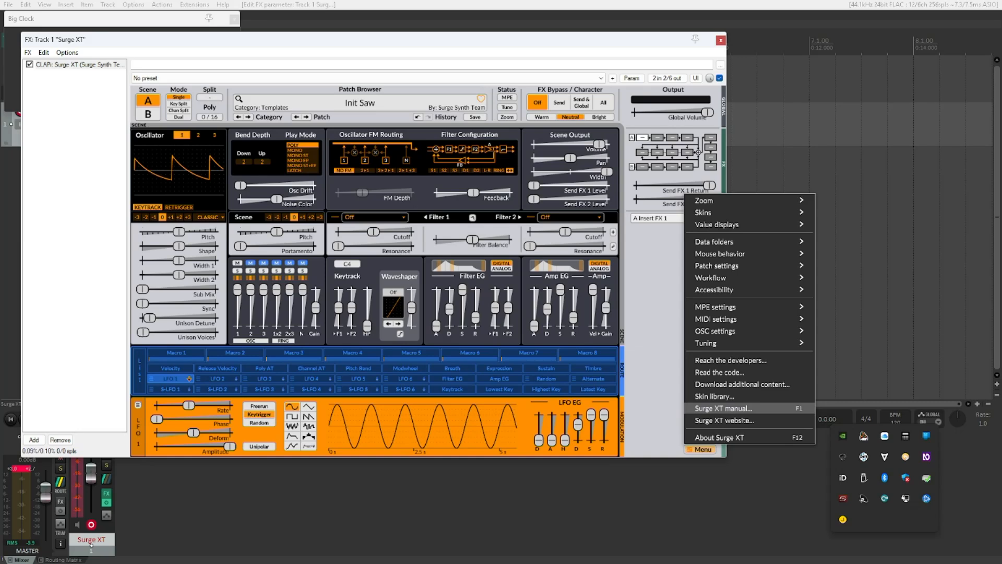
{"action": "key", "text": "Up"}
{"action": "key", "text": "Up"}
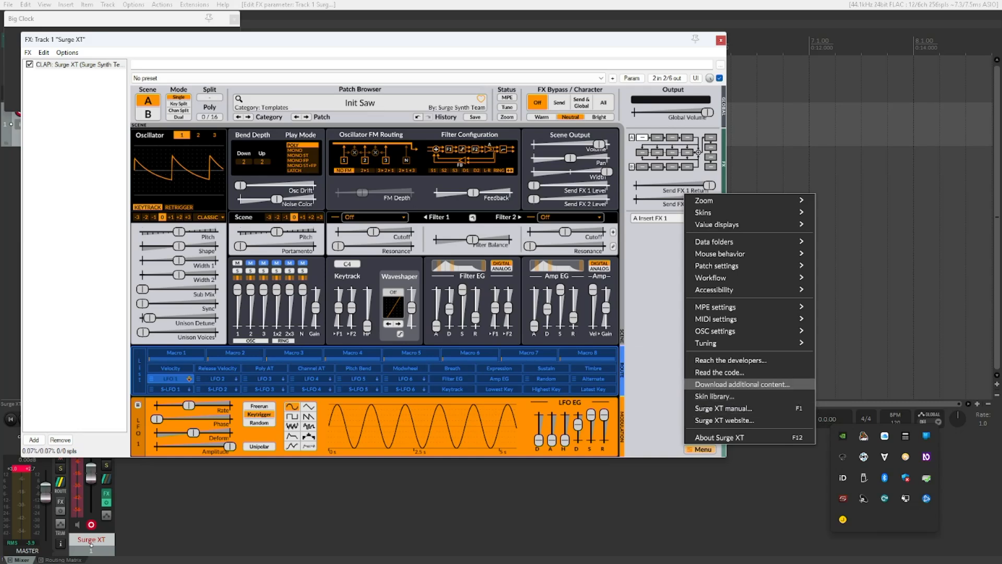
{"action": "key", "text": "Up"}
{"action": "key", "text": "Up"}
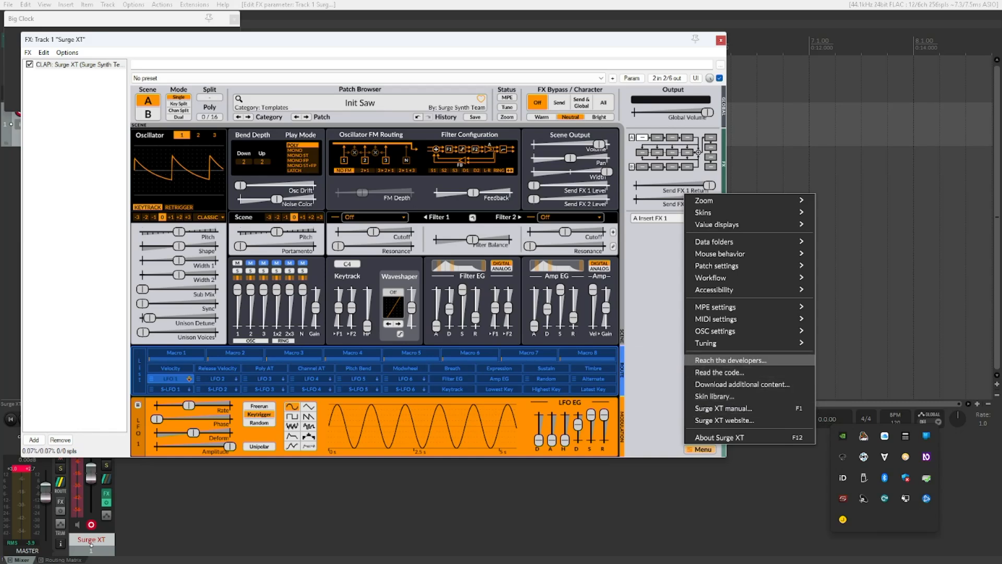
{"action": "key", "text": "Up"}
{"action": "key", "text": "Up"}
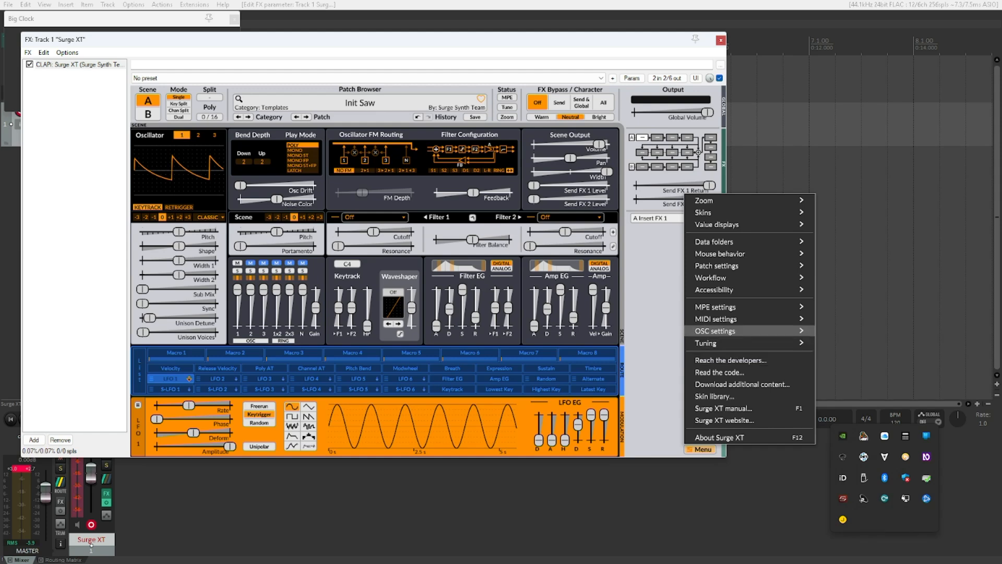
{"action": "key", "text": "Up"}
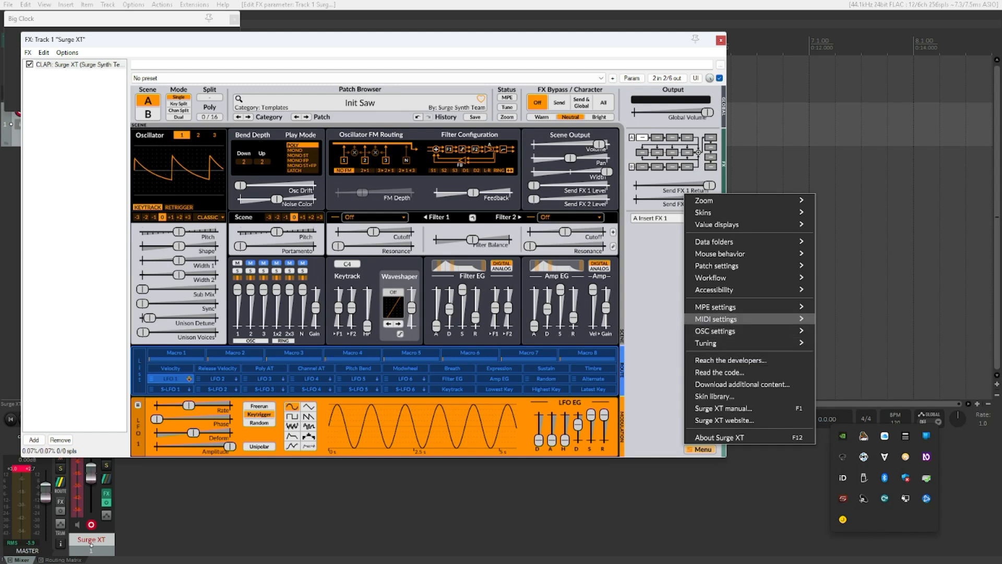
{"action": "key", "text": "Up"}
{"action": "key", "text": "Up"}
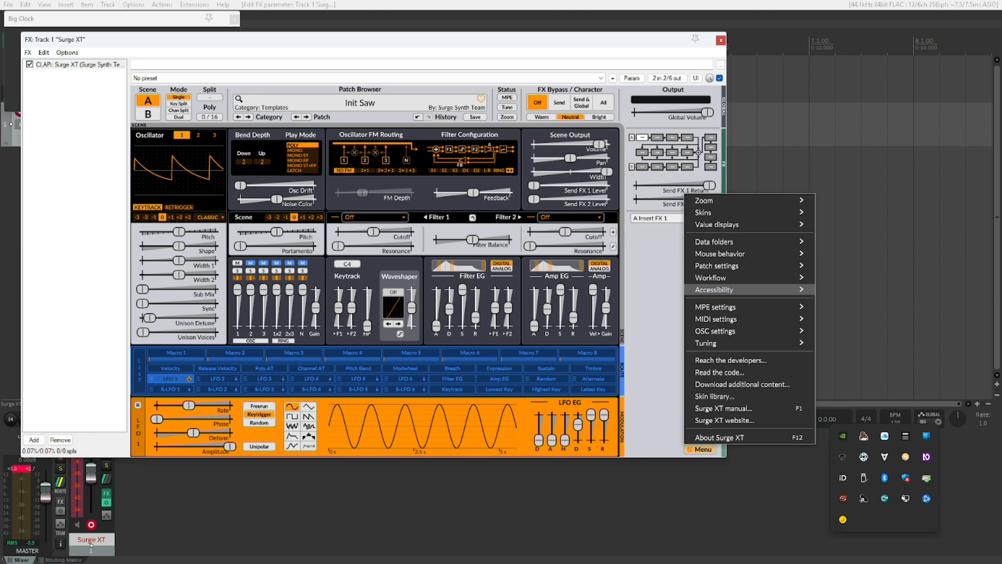
{"action": "key", "text": "Right"}
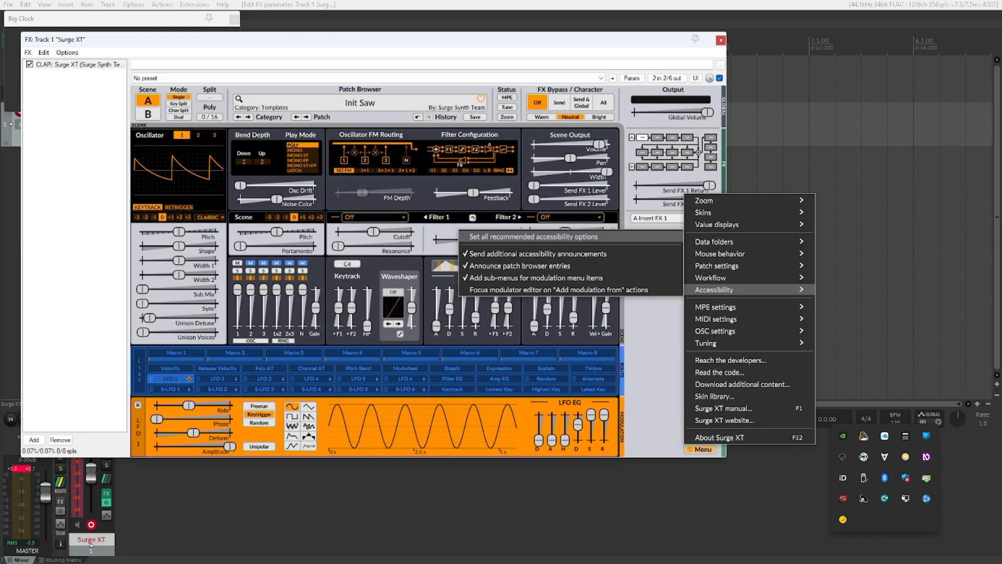
{"action": "key", "text": "Down"}
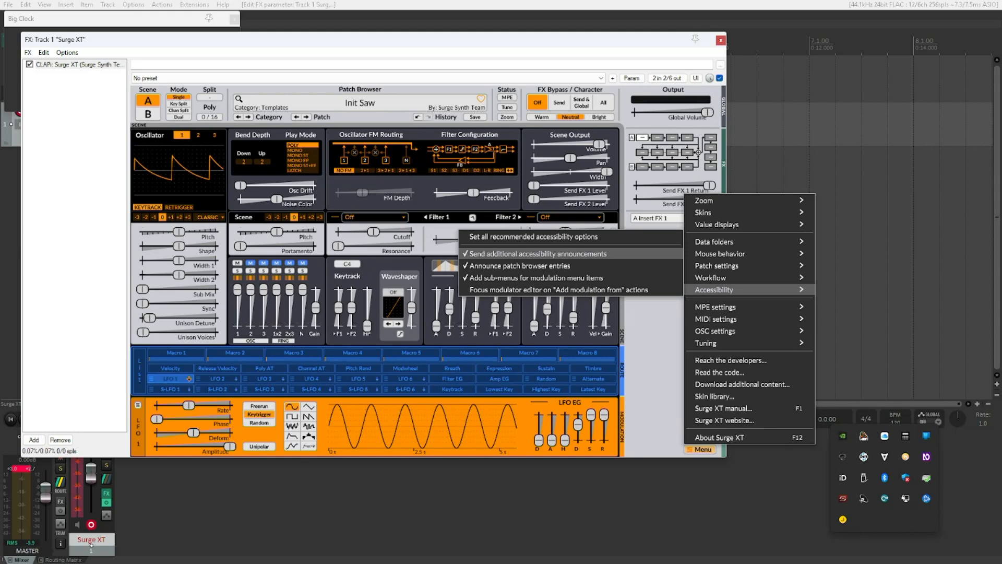
{"action": "key", "text": "Down"}
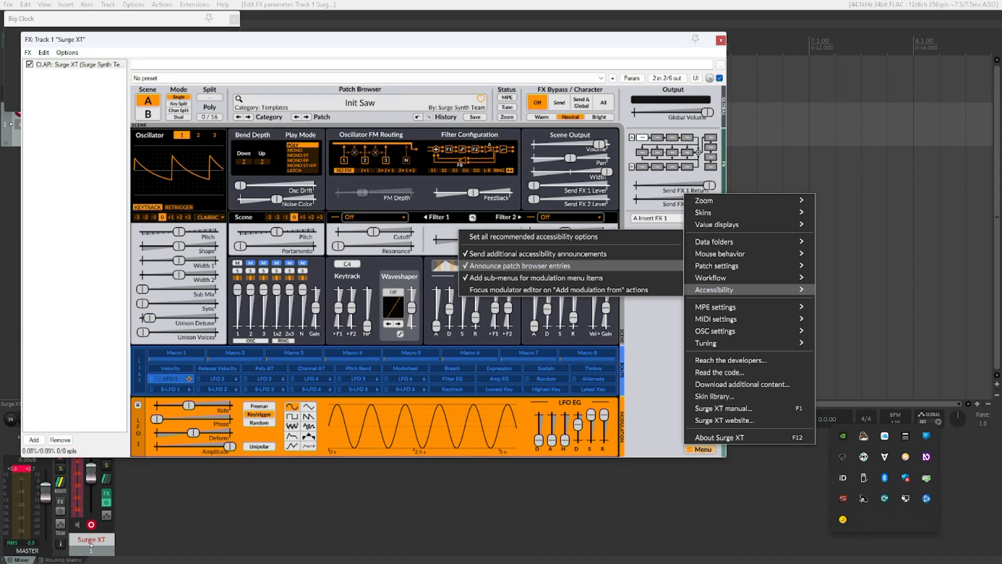
{"action": "key", "text": "Down"}
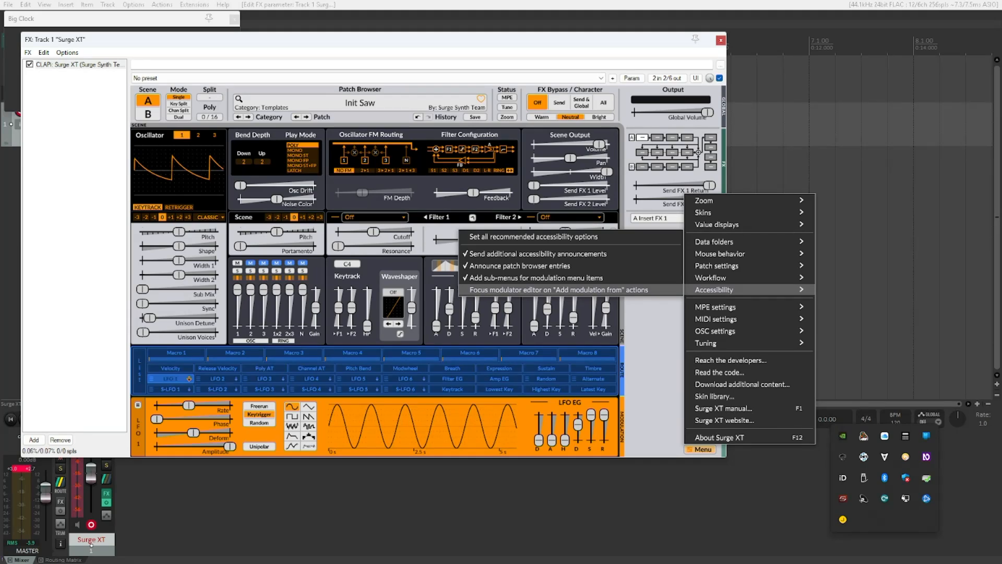
{"action": "key", "text": "Down"}
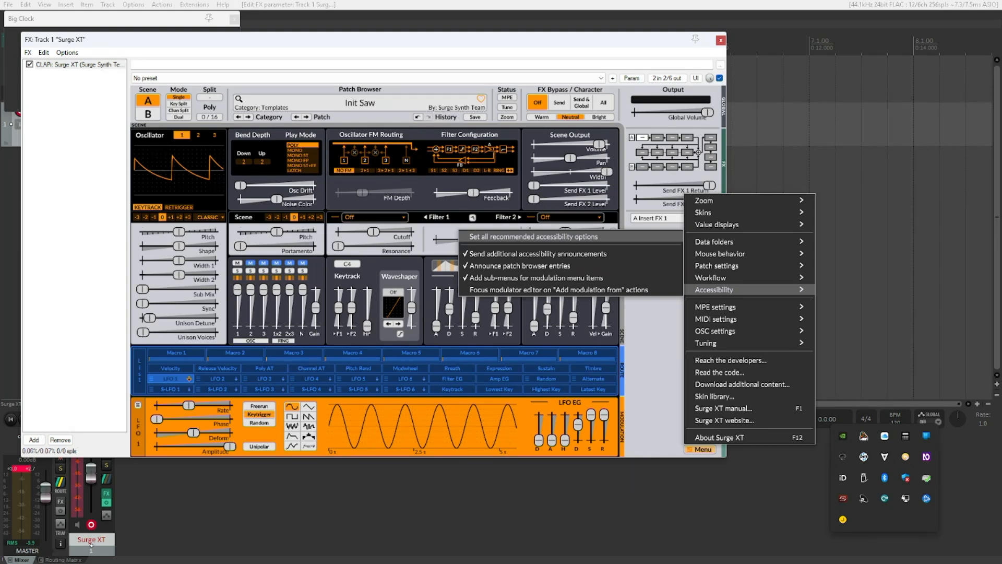
{"action": "key", "text": "Return"}
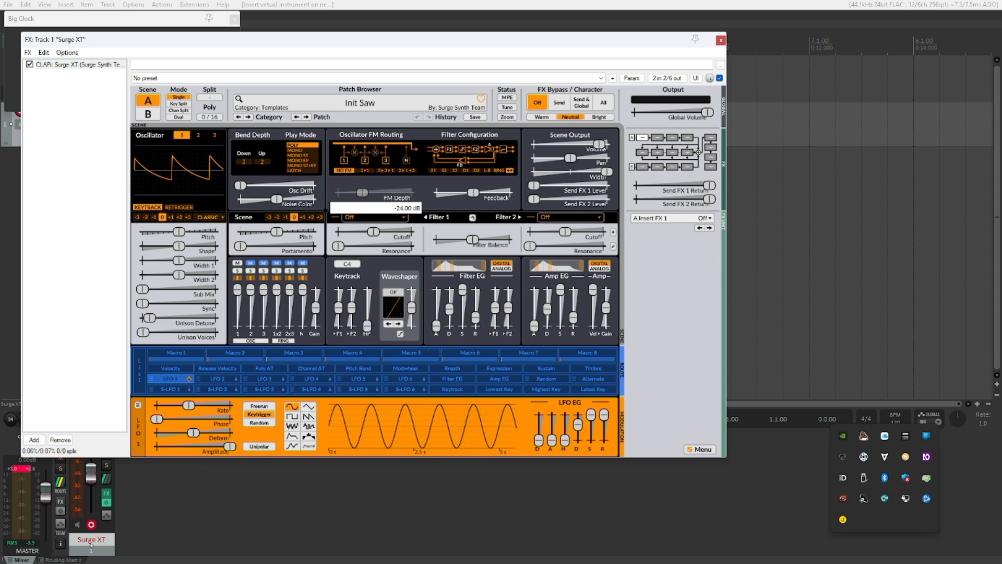
Open Surge XT's patch list and look through the third-party Cybersoda patch categories.
{"action": "left_click", "coordinate": [360, 103]}
{"action": "mouse_move", "coordinate": [386, 186]}
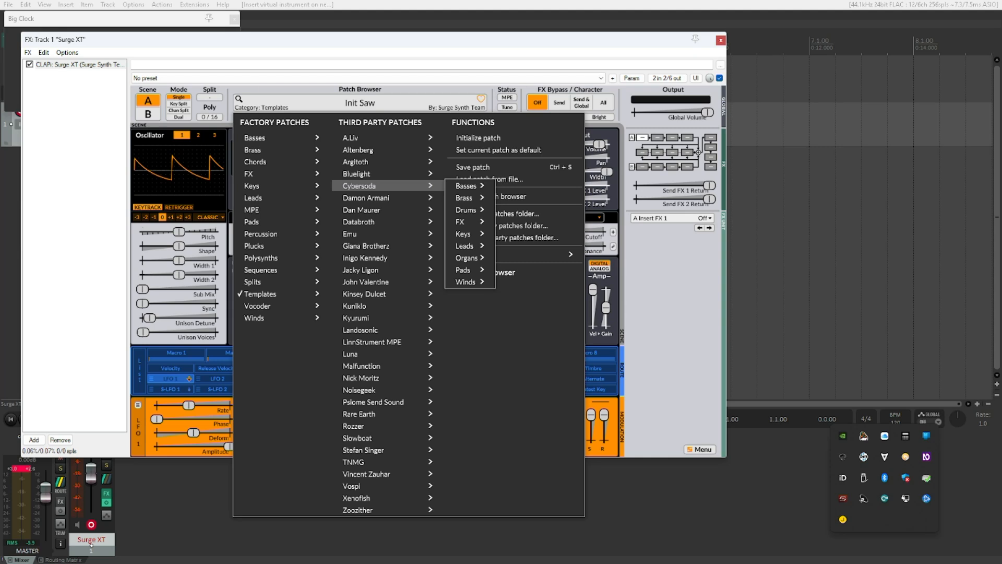
{"action": "key", "text": "Left"}
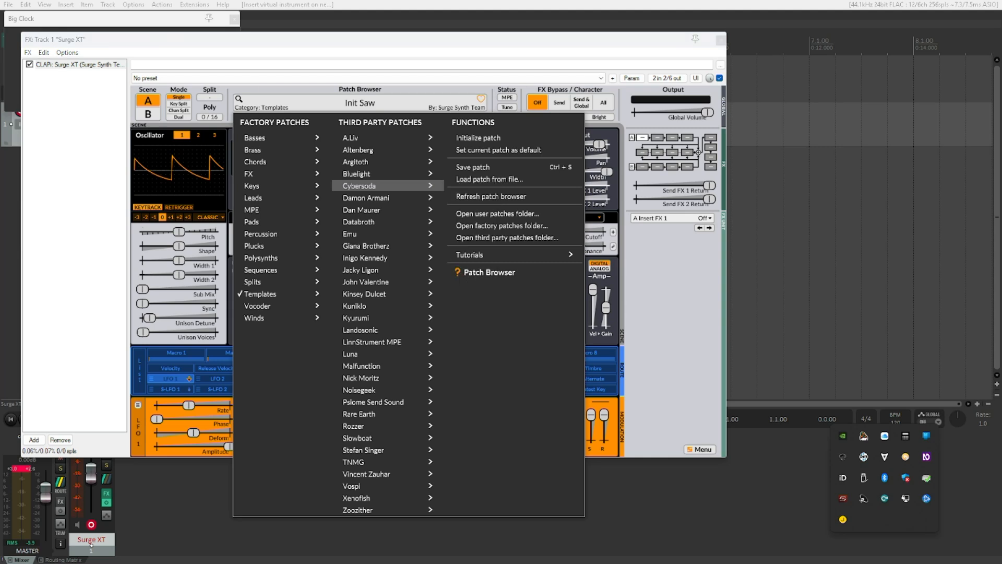